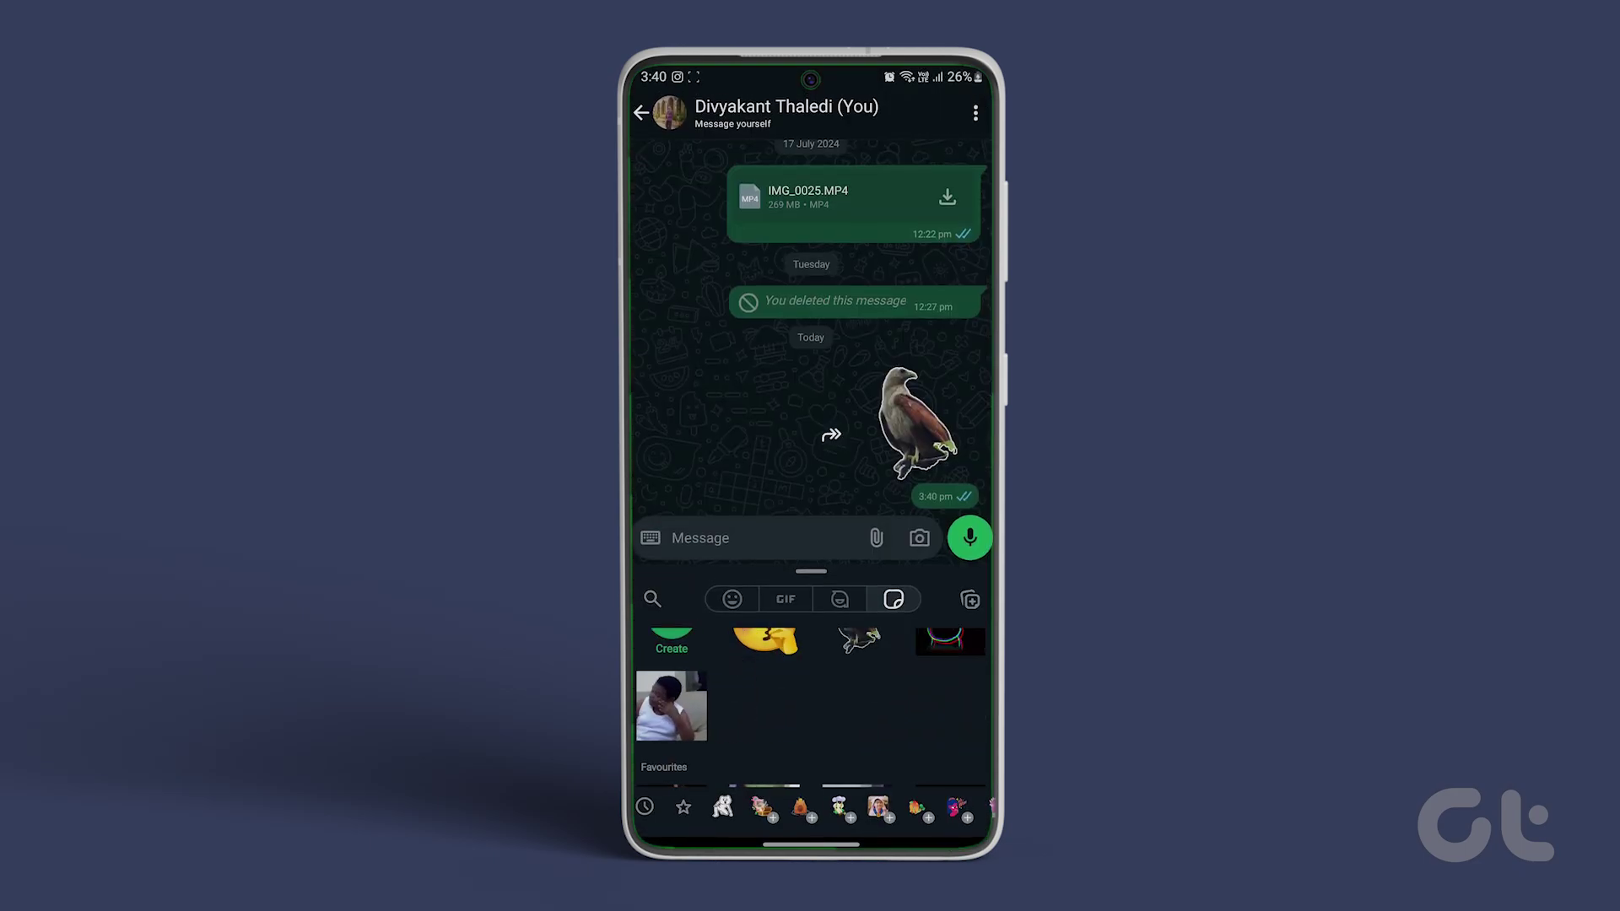
Step: Dismiss the sticker panel to show the self-chat with the sent bird sticker
key(Escape)
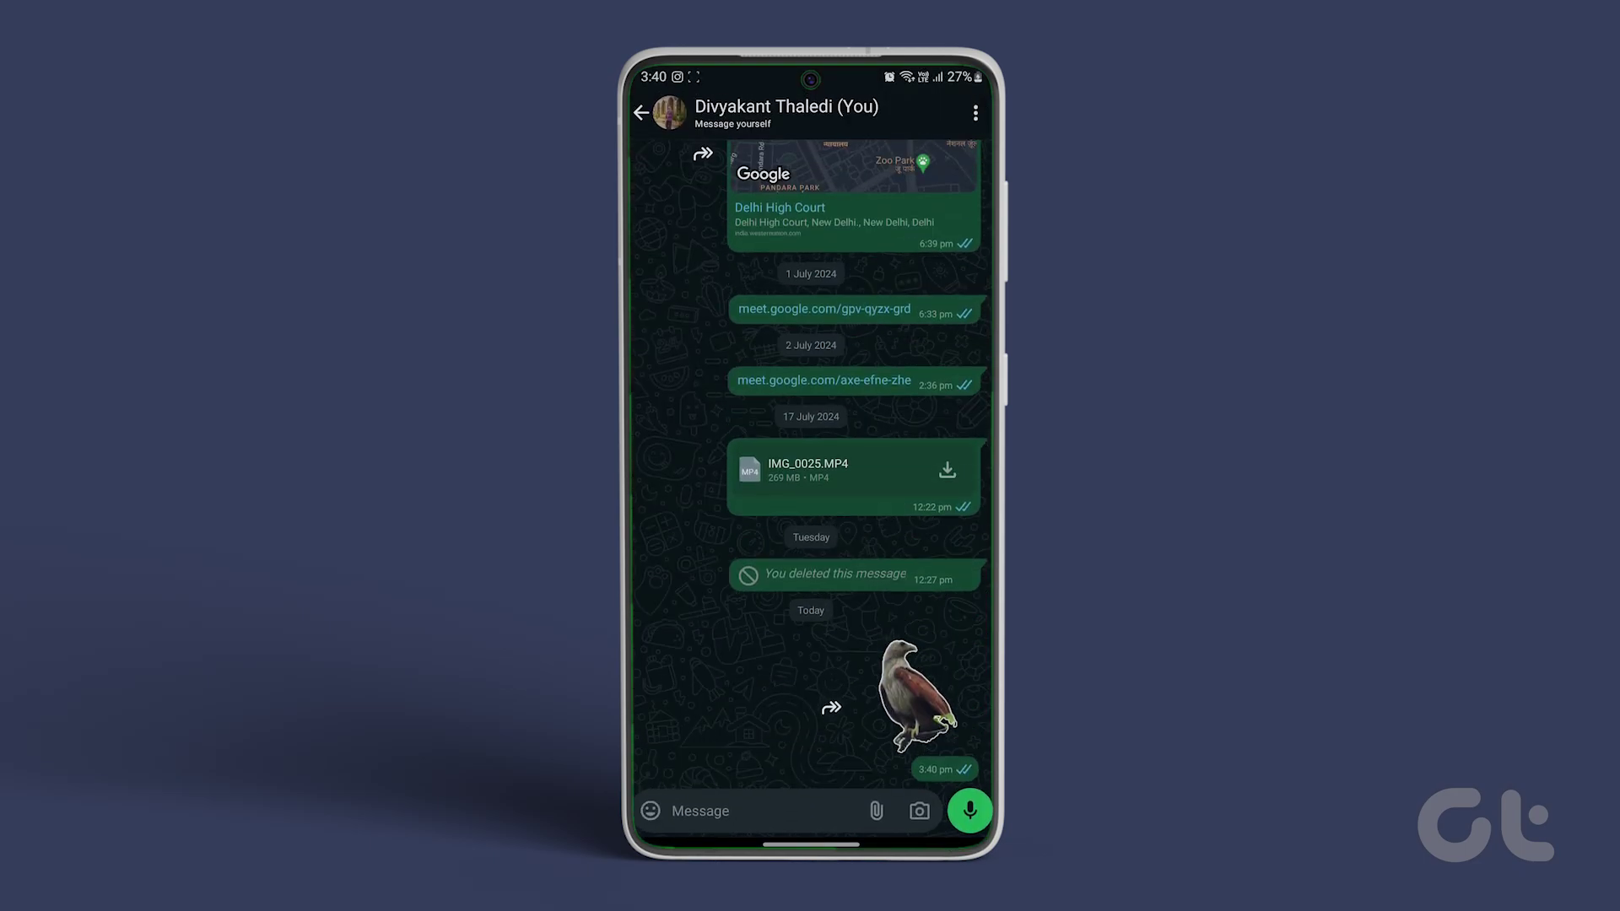